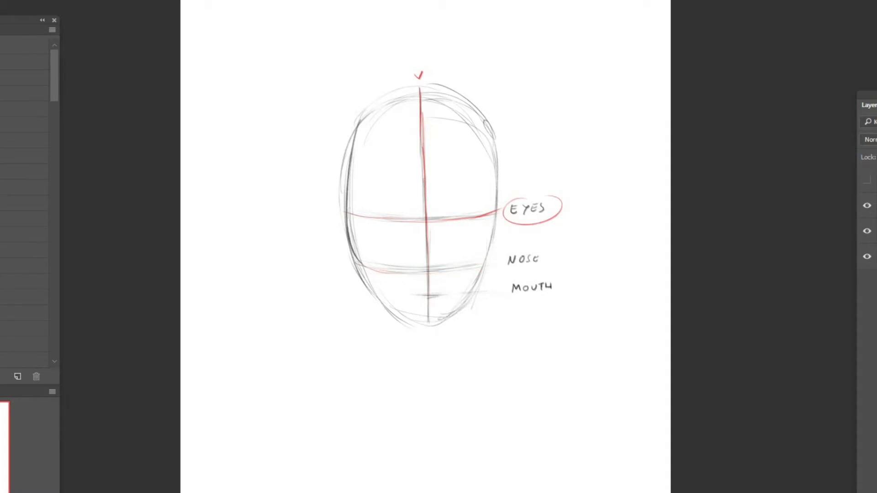
Step: Trace the nose and mouth guidelines in red and circle the NOSE and MOUTH labels beside the head
drag(386, 274, 541, 252)
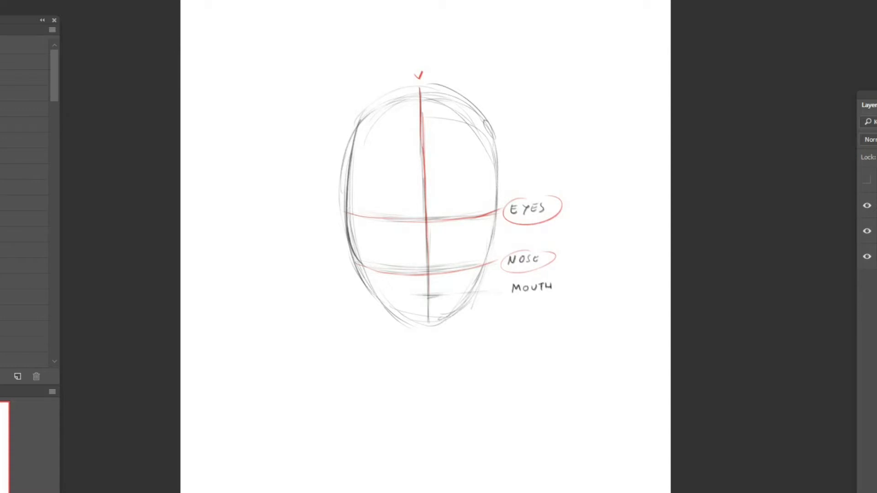
drag(414, 297, 452, 296)
drag(392, 297, 467, 293)
mouse_move(525, 279)
mouse_down()
mouse_move(526, 299)
mouse_move(559, 281)
mouse_up()
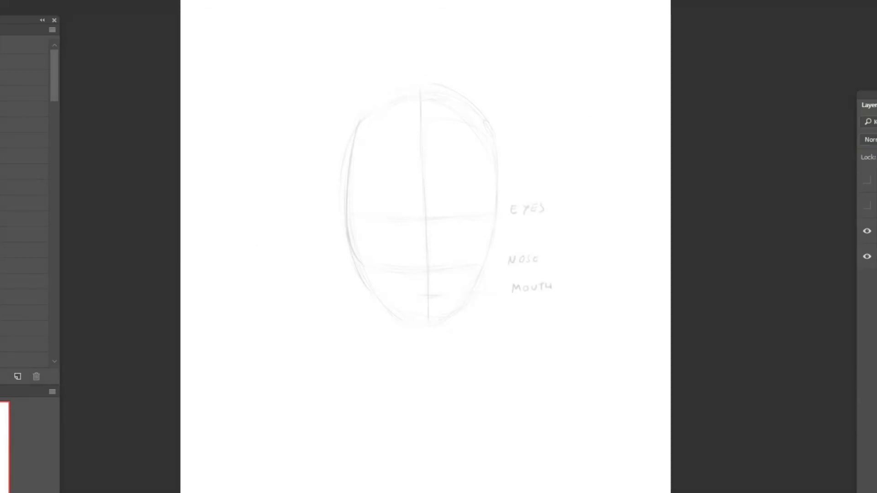
Step: Sketch the nose on a new layer, with nostrils, tip and both bridge sides above the nose guideline
key(ctrl+alt+shift+n)
drag(413, 265, 419, 266)
key(ctrl+alt+z)
drag(431, 268, 439, 265)
drag(425, 242, 425, 251)
drag(443, 237, 444, 263)
Step: Sketch both eyes on the eye guideline and draw low, angled eyebrows just above them
drag(386, 217, 406, 216)
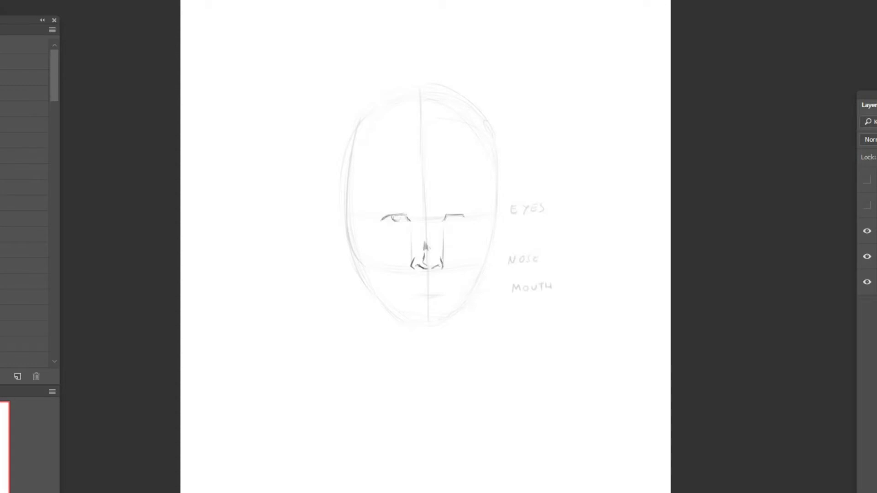
drag(450, 215, 463, 217)
mouse_move(391, 216)
mouse_down()
mouse_move(409, 213)
mouse_move(395, 212)
mouse_up()
drag(395, 212, 462, 211)
drag(444, 215, 469, 209)
drag(454, 216, 467, 214)
drag(386, 218, 403, 216)
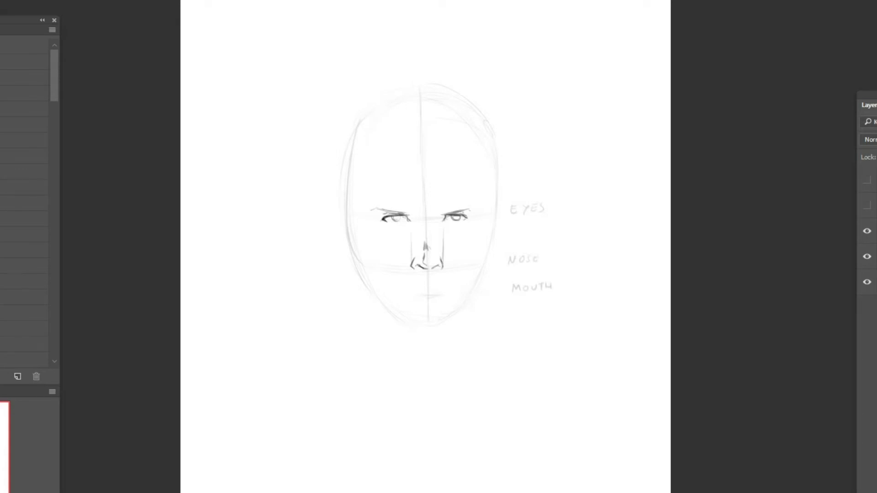
drag(388, 211, 459, 208)
Step: Draw the closed mouth line below the nose and darken the irises of both eyes
drag(409, 287, 423, 283)
drag(392, 217, 399, 221)
drag(452, 216, 459, 222)
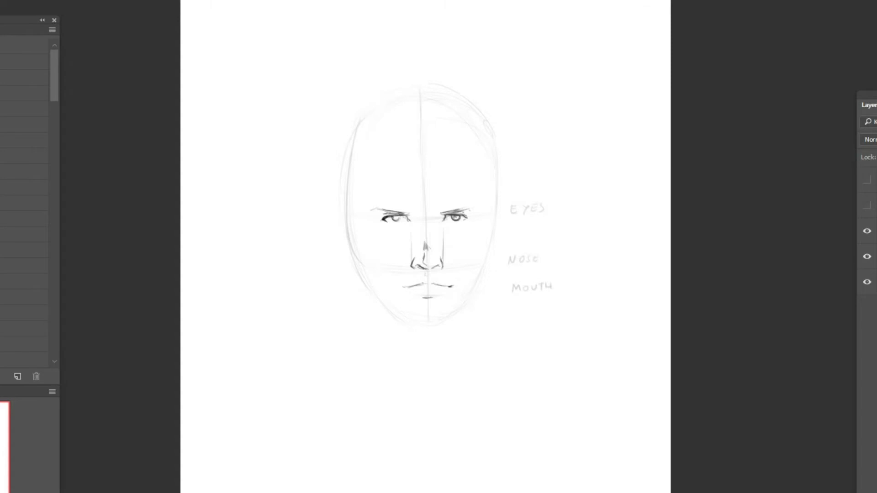
drag(391, 217, 397, 221)
key(ctrl+z)
drag(423, 285, 410, 288)
key(ctrl+z)
key(e)
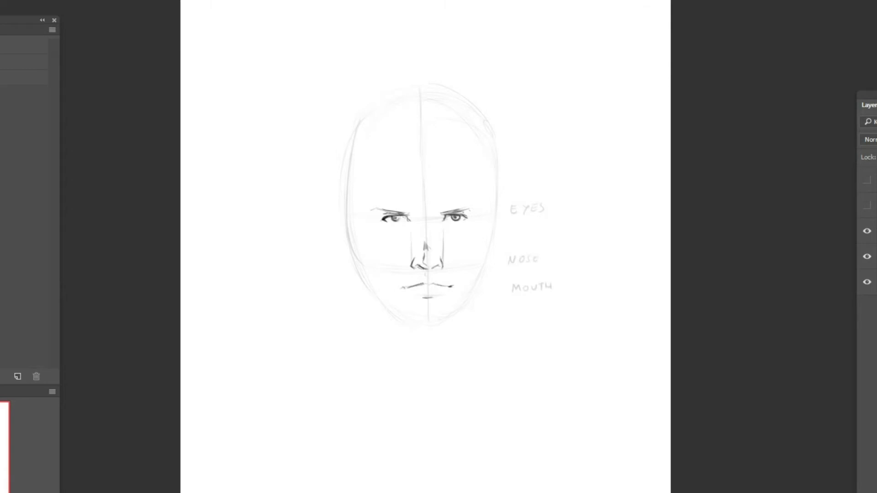
Step: Switch to a finer sketching brush and darken the shadow under the lower lip
key(b)
scroll(25, 228, up, 2)
click(9, 183)
key(bracketleft)
drag(424, 295, 436, 296)
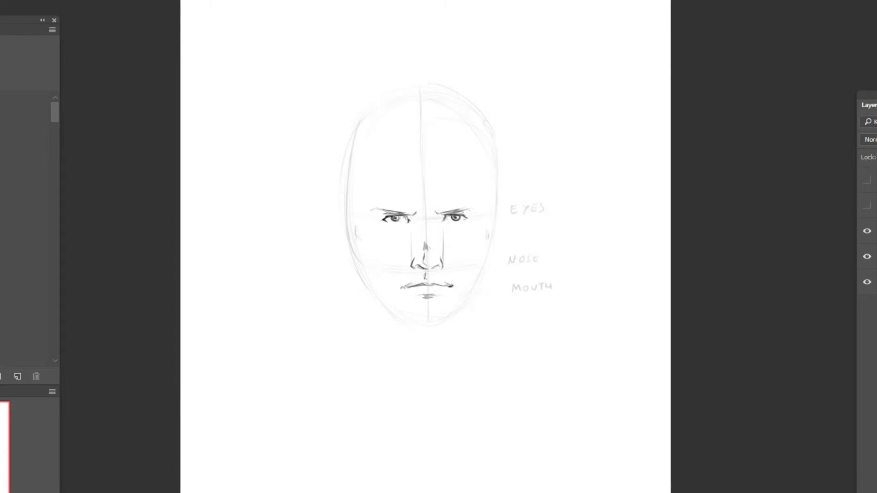
Step: Draw the side contours of the face from eye level down past the cheekbones on both sides
drag(488, 237, 483, 248)
drag(360, 254, 363, 275)
drag(489, 247, 481, 277)
key(e)
key(b)
drag(490, 235, 484, 246)
drag(489, 214, 487, 233)
mouse_move(357, 224)
mouse_down()
mouse_move(361, 272)
mouse_move(360, 244)
mouse_up()
drag(359, 250, 361, 270)
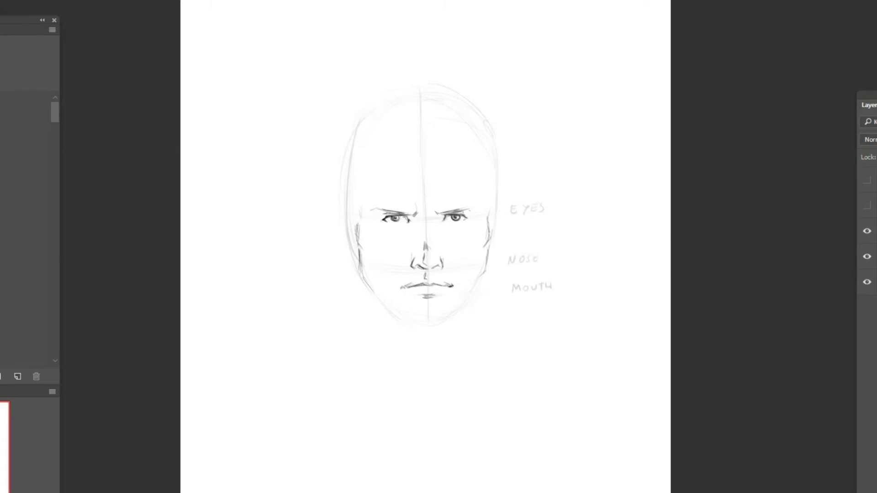
Step: Outline both ears at eye level and draw an angular jawline with a flat chin
mouse_move(355, 209)
mouse_down()
mouse_move(343, 220)
mouse_move(343, 243)
mouse_up()
mouse_move(494, 202)
mouse_down()
mouse_move(490, 211)
mouse_move(503, 213)
mouse_move(498, 238)
mouse_up()
mouse_move(359, 252)
mouse_down()
mouse_move(367, 291)
mouse_move(408, 325)
mouse_move(434, 327)
mouse_move(479, 291)
mouse_up()
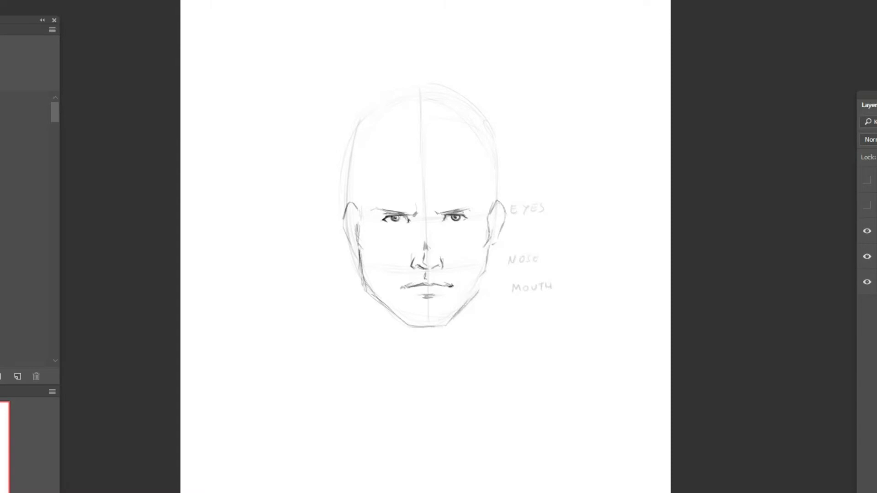
Step: Strengthen the jaw corner and draw the two sides of the neck down from below the ears
drag(486, 253, 482, 290)
drag(487, 259, 481, 289)
drag(489, 254, 489, 325)
drag(360, 257, 354, 318)
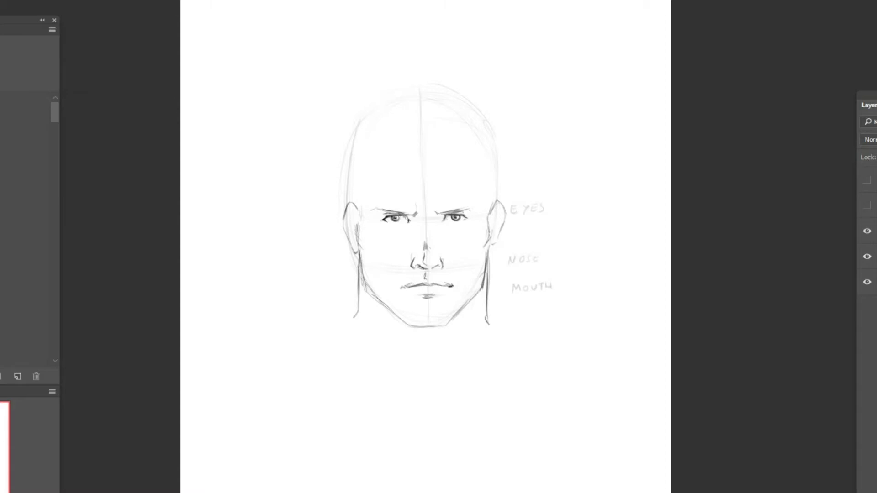
Step: Add ear details, cheek creases and a shaded line along the bridge of the nose
mouse_move(353, 242)
mouse_down()
mouse_move(351, 251)
mouse_move(358, 250)
mouse_up()
key(e)
key(b)
drag(357, 209, 354, 217)
drag(388, 254, 385, 261)
drag(422, 213, 422, 241)
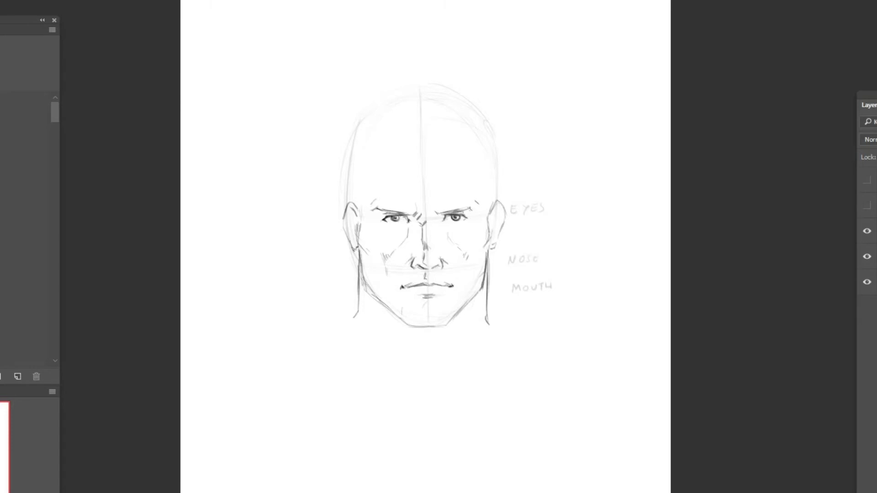
Step: Darken the chin edge and thicken the neck sides, adding short hatching at the neck's base
mouse_move(403, 321)
mouse_down()
mouse_move(429, 328)
mouse_move(454, 318)
mouse_up()
drag(492, 257, 488, 304)
drag(359, 302, 362, 333)
Step: Shade the inner corner of the left eye and thicken the jawline on both sides
drag(390, 218, 406, 216)
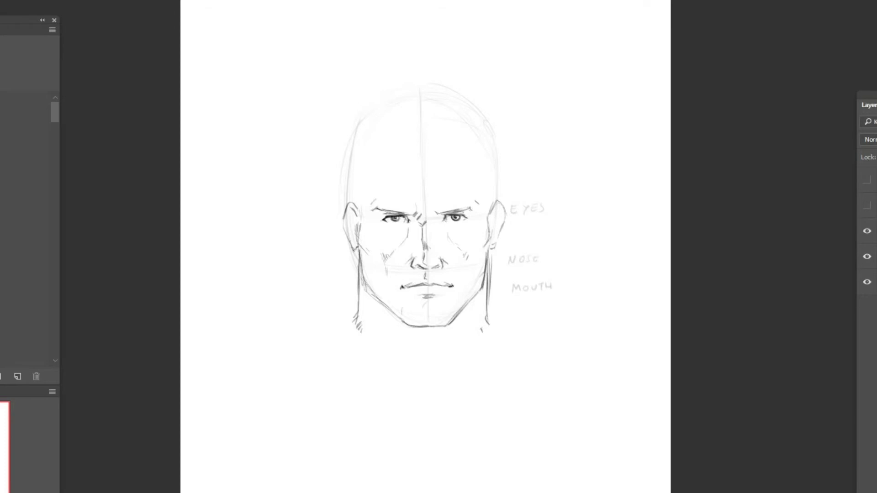
drag(417, 217, 411, 228)
mouse_move(360, 257)
mouse_down()
mouse_move(362, 282)
mouse_move(383, 305)
mouse_up()
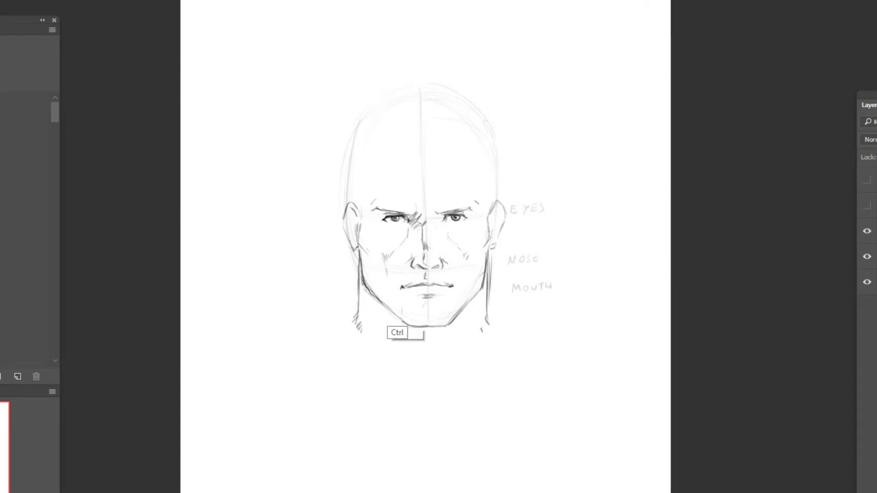
drag(362, 270, 394, 313)
drag(485, 257, 474, 296)
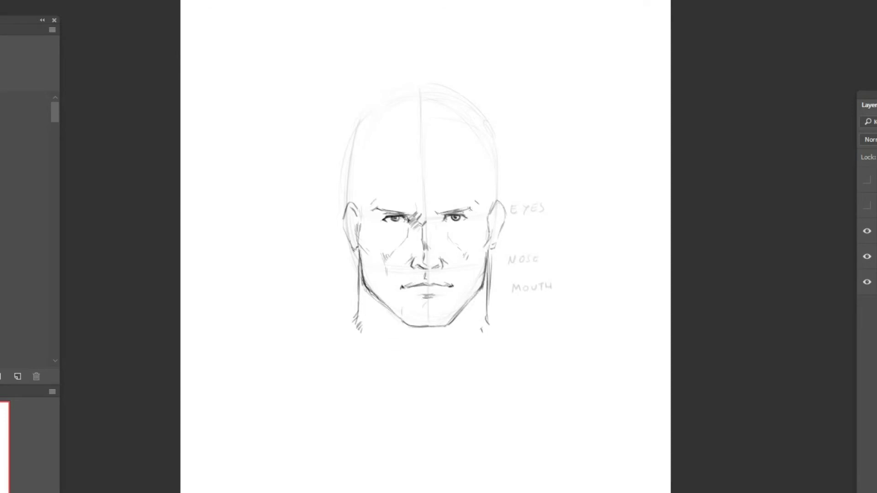
Step: Draw the inner folds of both ears
mouse_move(354, 211)
mouse_down()
mouse_move(354, 233)
mouse_move(346, 226)
mouse_up()
drag(498, 209, 488, 232)
mouse_move(500, 203)
mouse_down()
mouse_move(493, 220)
mouse_move(502, 234)
mouse_move(492, 236)
mouse_up()
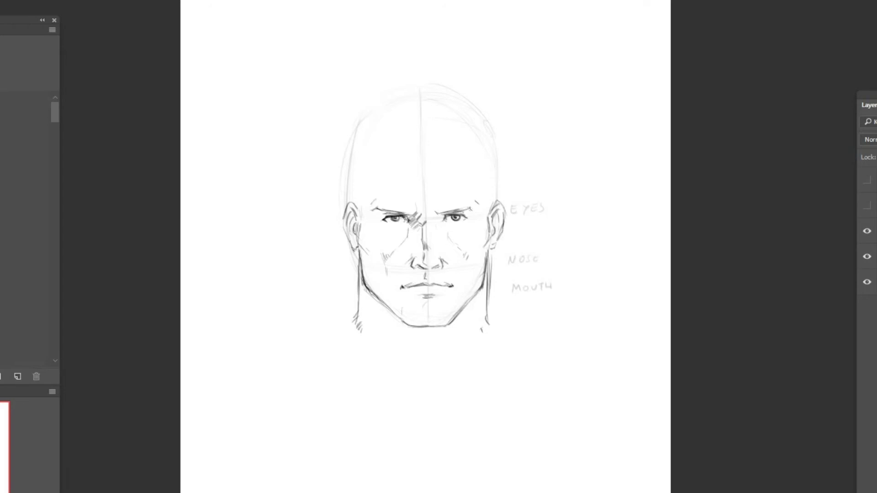
Step: Darken the chin's right corner and hatch shading along the lower cheeks on both sides
drag(461, 310, 450, 326)
mouse_move(393, 258)
mouse_down()
mouse_move(368, 284)
mouse_move(379, 298)
mouse_up()
drag(471, 281, 465, 299)
drag(471, 283, 468, 293)
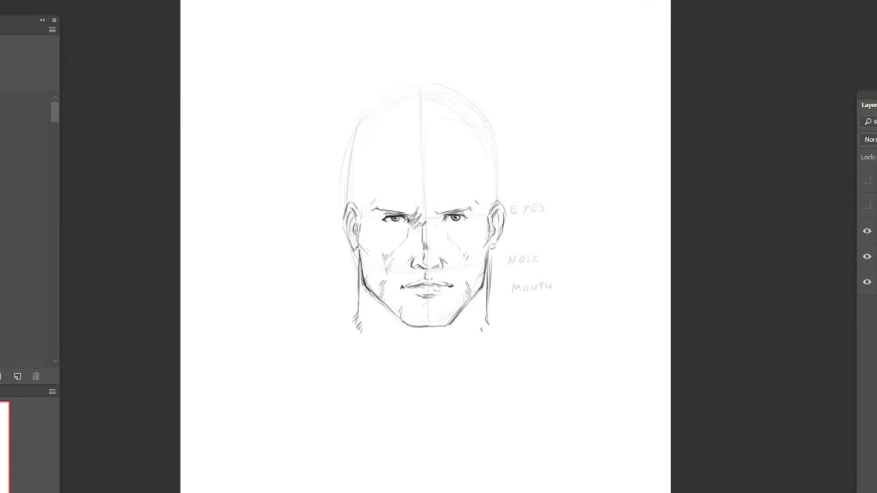
Step: Darken both eyebrows and add vertical frown creases between them
mouse_move(417, 215)
mouse_down()
mouse_move(422, 196)
mouse_move(418, 226)
mouse_move(464, 208)
mouse_up()
key(e)
key(b)
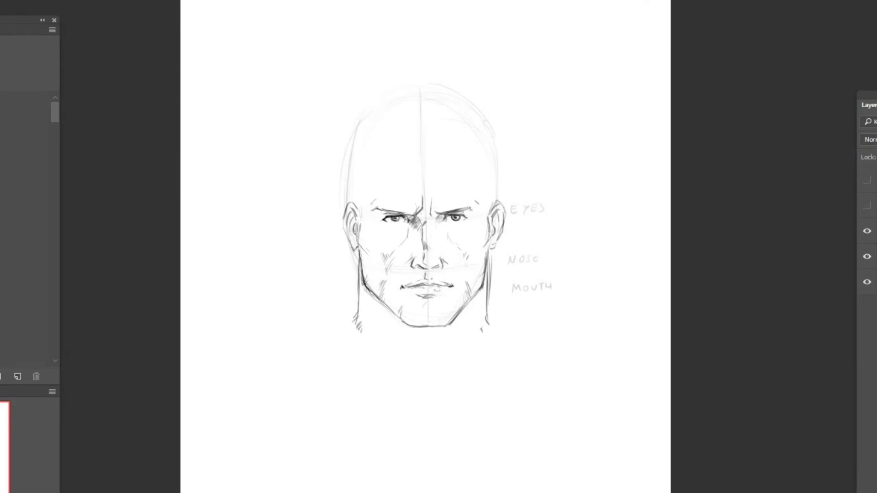
drag(385, 212, 466, 209)
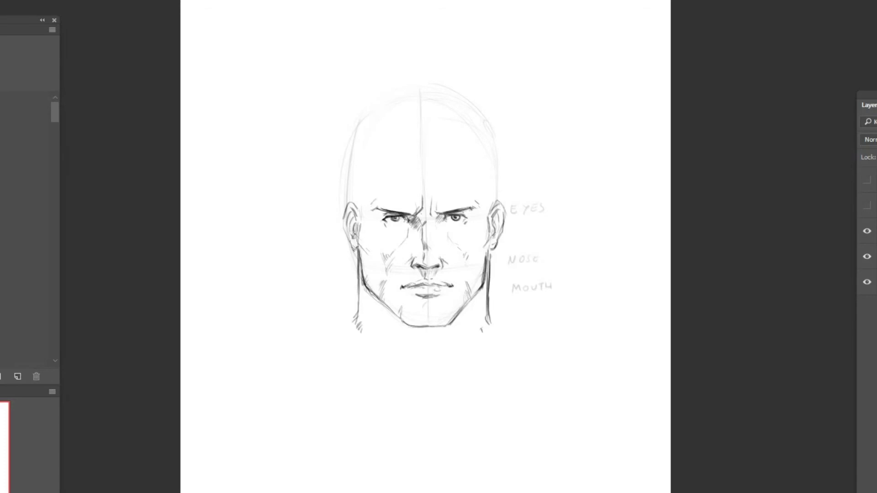
Step: Add small shadow marks below the mouth corner and at the temples, and outline the skull's left side
drag(457, 295, 450, 301)
drag(362, 206, 357, 212)
drag(489, 192, 487, 206)
mouse_move(352, 206)
mouse_down()
mouse_move(360, 141)
mouse_move(390, 107)
mouse_up()
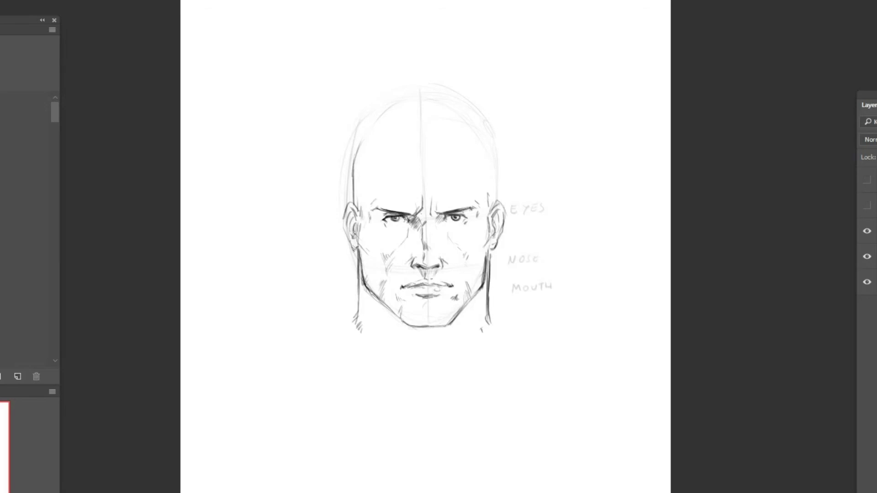
Step: Sketch the temple hairlines on both sides and hatch the cheekbones beside the ears
drag(375, 187, 363, 220)
drag(366, 212, 356, 225)
drag(482, 188, 477, 197)
mouse_move(480, 184)
mouse_down()
mouse_move(474, 190)
mouse_move(488, 219)
mouse_up()
drag(362, 230, 365, 258)
drag(488, 245, 478, 256)
drag(486, 251, 475, 259)
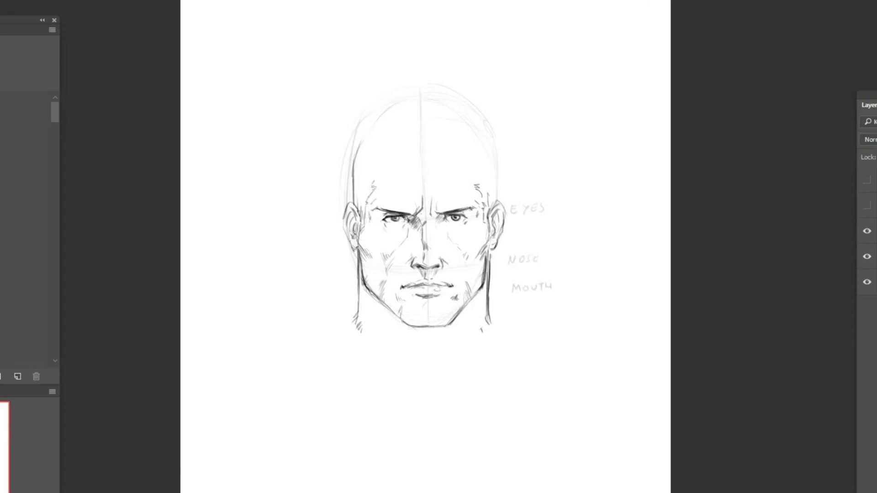
Step: Thicken and fill both eyebrows with dense dark strokes
drag(471, 211, 466, 216)
drag(380, 213, 376, 217)
mouse_move(385, 210)
mouse_down()
mouse_move(381, 217)
mouse_move(407, 213)
mouse_up()
drag(413, 213, 391, 210)
mouse_move(398, 211)
mouse_down()
mouse_move(386, 208)
mouse_move(412, 213)
mouse_up()
mouse_move(406, 210)
mouse_down()
mouse_move(464, 206)
mouse_move(461, 214)
mouse_up()
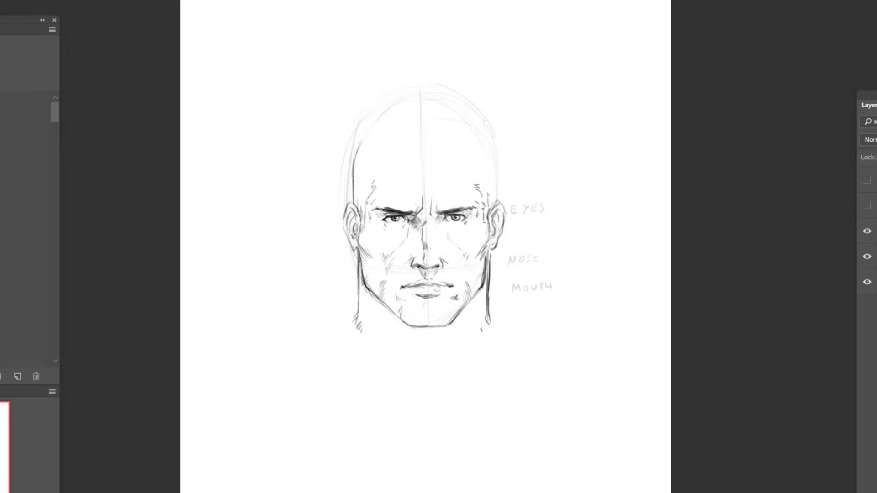
Step: Sketch the neck muscles converging below the chin
drag(387, 313, 401, 340)
drag(461, 317, 455, 332)
drag(463, 317, 452, 346)
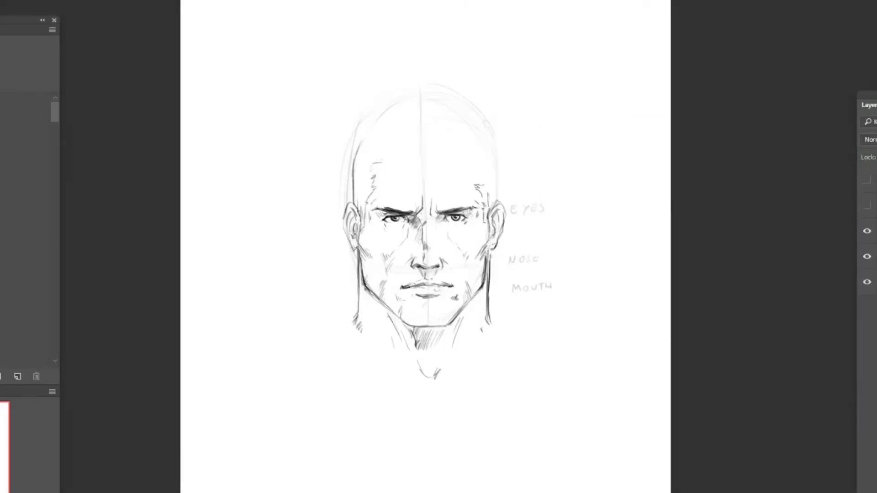
Step: Draw the front hairline across the forehead and rework its corners above both temples
mouse_move(377, 159)
mouse_down()
mouse_move(419, 162)
mouse_move(401, 156)
mouse_move(467, 150)
mouse_up()
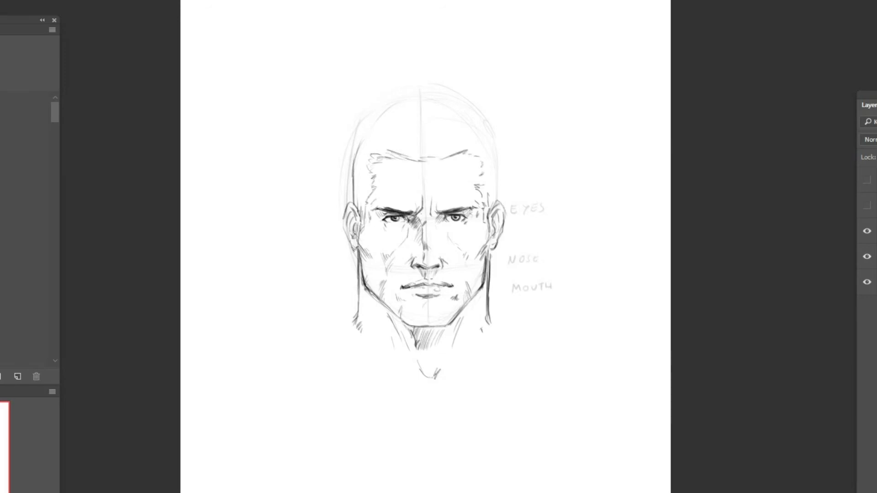
key(e)
drag(372, 163, 386, 156)
mouse_move(482, 161)
mouse_down()
mouse_move(482, 168)
mouse_move(482, 155)
mouse_up()
key(b)
key(e)
key(b)
mouse_move(483, 166)
mouse_down()
mouse_move(479, 173)
mouse_move(479, 152)
mouse_up()
Step: Outline the top of the hair with short jagged strokes and draw the head's right side down to the ear
mouse_move(352, 154)
mouse_down()
mouse_move(393, 106)
mouse_move(426, 102)
mouse_up()
mouse_move(437, 105)
mouse_down()
mouse_move(489, 125)
mouse_move(496, 199)
mouse_up()
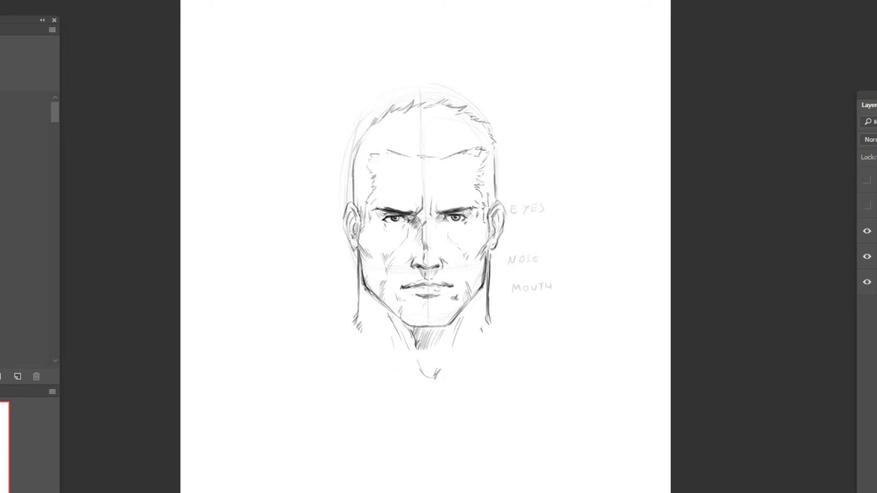
drag(495, 151, 496, 190)
Step: Add the first hair tufts above the front hairline and at the upper left of the head
drag(435, 155, 453, 145)
drag(405, 127, 425, 109)
mouse_move(417, 120)
mouse_down()
mouse_move(428, 109)
mouse_move(381, 113)
mouse_move(388, 132)
mouse_move(387, 122)
mouse_up()
mouse_move(399, 123)
mouse_down()
mouse_move(391, 117)
mouse_move(393, 132)
mouse_up()
drag(402, 135, 392, 121)
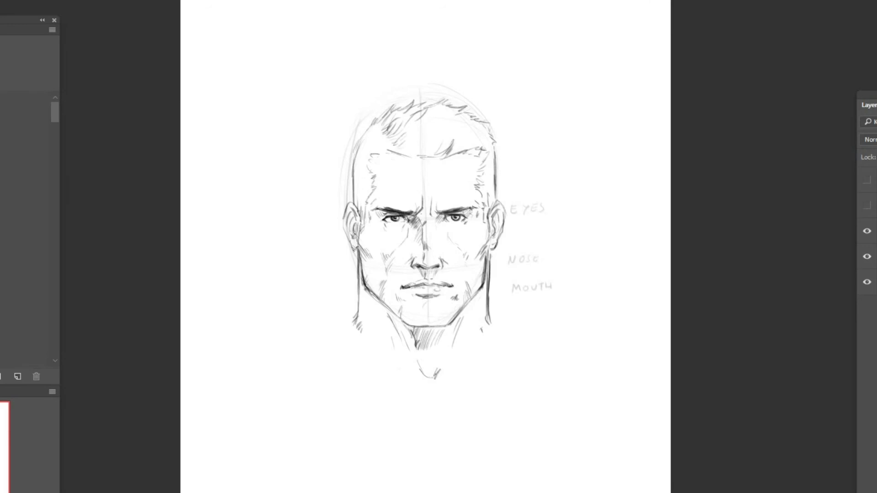
Step: Fill the top of the hair with swept-up strands from the front hairline to the crown
drag(402, 156, 412, 145)
drag(413, 157, 464, 137)
mouse_move(439, 147)
mouse_down()
mouse_move(449, 139)
mouse_move(422, 126)
mouse_up()
mouse_move(409, 144)
mouse_down()
mouse_move(416, 132)
mouse_move(383, 128)
mouse_move(357, 141)
mouse_move(353, 156)
mouse_up()
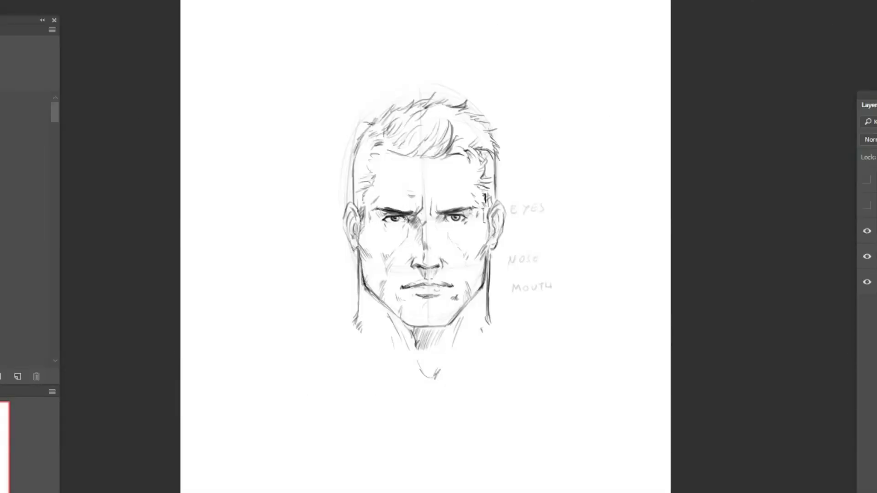
mouse_move(455, 141)
mouse_down()
mouse_move(467, 132)
mouse_move(431, 121)
mouse_move(435, 113)
mouse_up()
drag(432, 117, 447, 107)
drag(448, 122, 455, 123)
drag(404, 154, 415, 145)
mouse_move(408, 158)
mouse_down()
mouse_move(418, 147)
mouse_move(458, 153)
mouse_move(399, 146)
mouse_up()
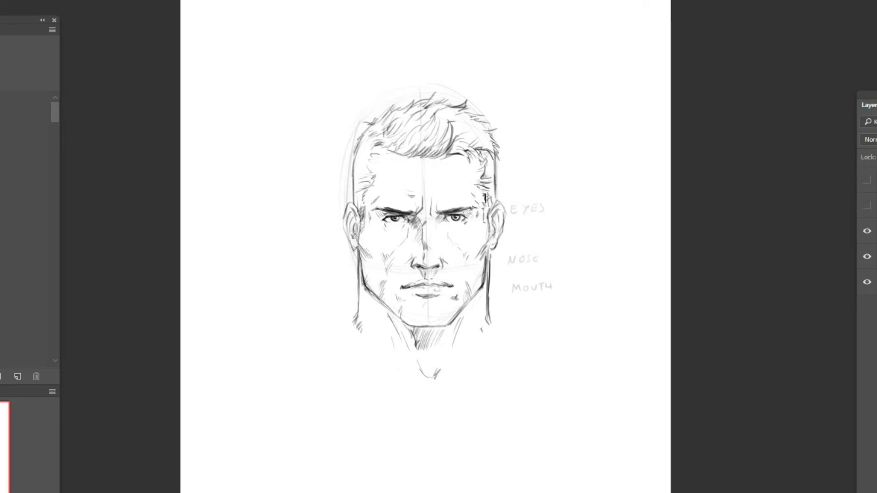
Step: Add forehead creases above the eyebrows and reinforce the hairline with more strands along its edge
mouse_move(424, 205)
mouse_down()
mouse_move(425, 216)
mouse_move(455, 190)
mouse_up()
drag(382, 196, 376, 190)
mouse_move(386, 160)
mouse_down()
mouse_move(380, 169)
mouse_move(389, 150)
mouse_up()
drag(386, 144, 401, 153)
mouse_move(413, 145)
mouse_down()
mouse_move(402, 154)
mouse_move(463, 148)
mouse_move(488, 157)
mouse_up()
mouse_move(462, 141)
mouse_down()
mouse_move(480, 137)
mouse_move(455, 136)
mouse_up()
drag(474, 125, 455, 131)
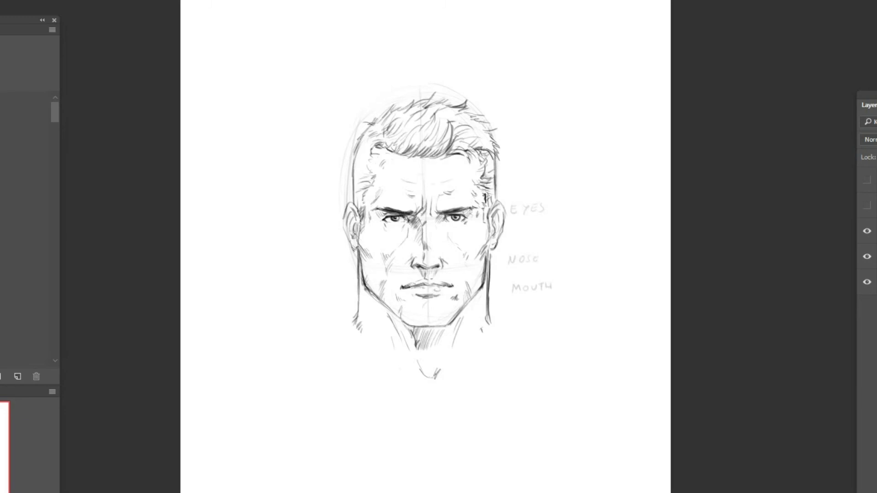
Step: Shade the inner corner of the right eye and add strands to the right side of the hair
drag(440, 216, 435, 223)
drag(471, 131, 492, 151)
drag(474, 130, 485, 134)
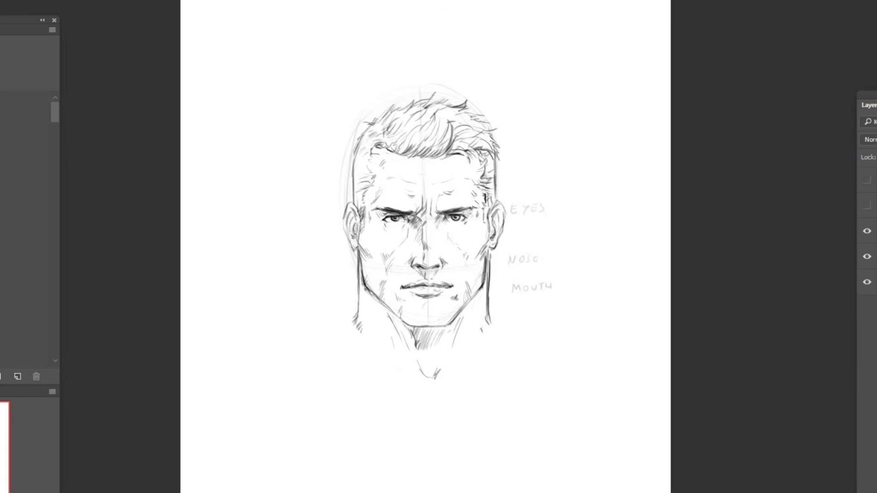
Step: Hatch shadows on the neck sides and throat, and darken the upper bridge of the nose
drag(360, 259, 365, 312)
mouse_move(490, 250)
mouse_down()
mouse_move(480, 310)
mouse_move(443, 348)
mouse_up()
mouse_move(447, 330)
mouse_down()
mouse_move(438, 358)
mouse_move(420, 368)
mouse_move(425, 379)
mouse_up()
drag(429, 213, 422, 224)
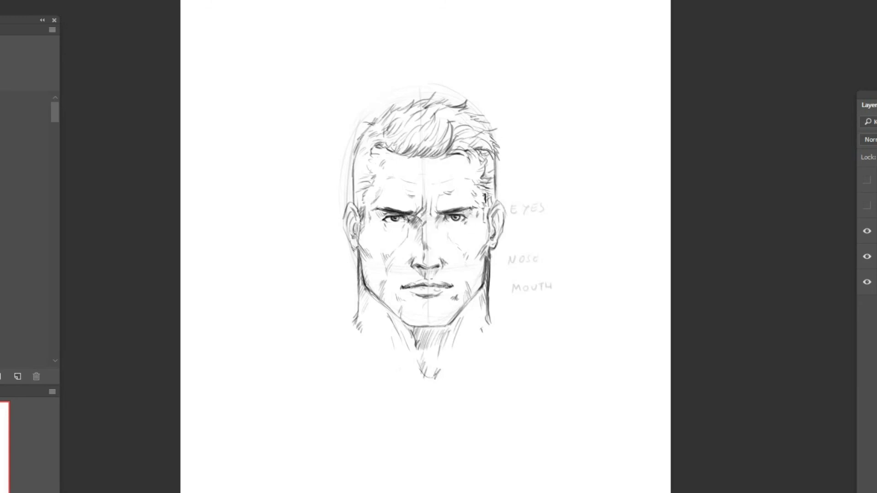
Step: Define the front-left hair lock and right ear edge, and extend the neck lines outward into the shoulders
drag(408, 135, 398, 152)
drag(389, 123, 386, 145)
mouse_move(495, 192)
mouse_down()
mouse_move(505, 226)
mouse_move(490, 253)
mouse_up()
drag(356, 320, 344, 333)
drag(489, 312, 496, 325)
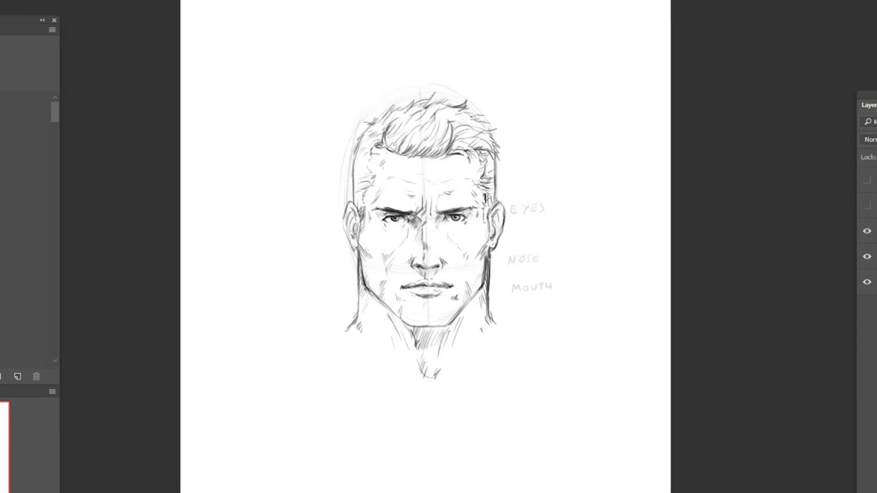
Step: Hide the construction guide layer and darken the hair at both sides and the right eyebrow
click(867, 256)
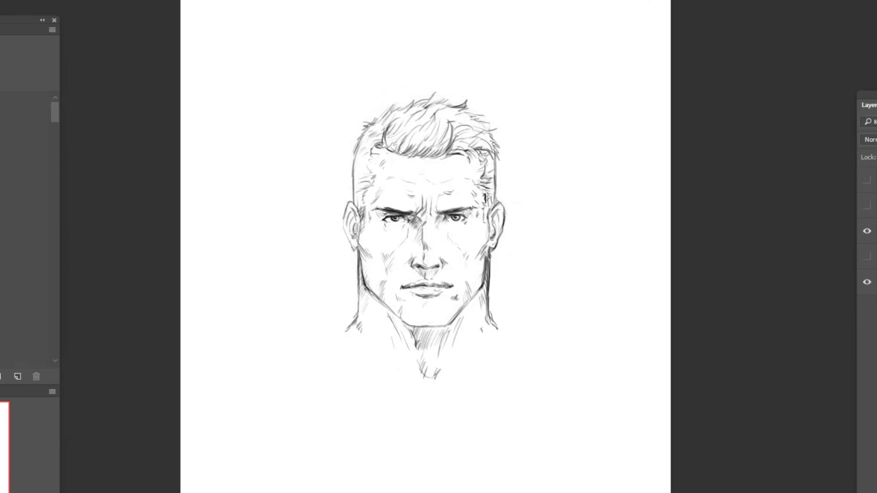
drag(368, 127, 361, 131)
drag(362, 137, 355, 142)
drag(492, 154, 486, 177)
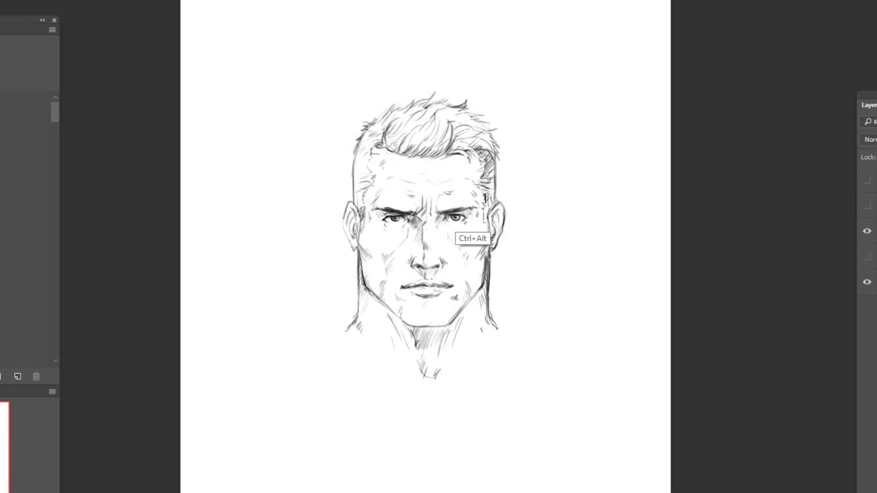
drag(443, 210, 464, 206)
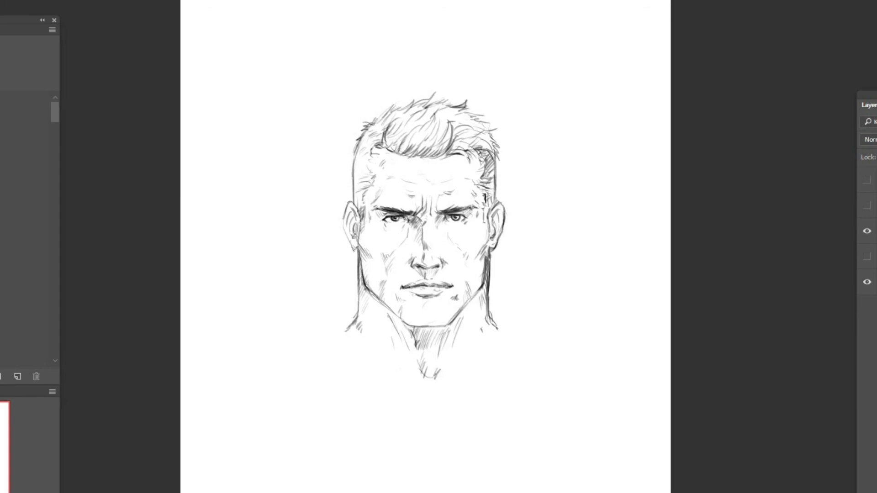
Step: Refine the shading along the nose bridge and tip and beside the inner corner of the right eye
drag(432, 255, 431, 264)
drag(424, 228, 422, 244)
key(e)
key(b)
drag(435, 215, 428, 223)
Step: Darken the jawline on both sides down to the chin and hatch the shadow beneath it on the neck
drag(480, 290, 470, 301)
drag(483, 288, 463, 307)
drag(379, 301, 397, 318)
drag(462, 313, 456, 321)
mouse_move(403, 322)
mouse_down()
mouse_move(442, 327)
mouse_move(415, 303)
mouse_up()
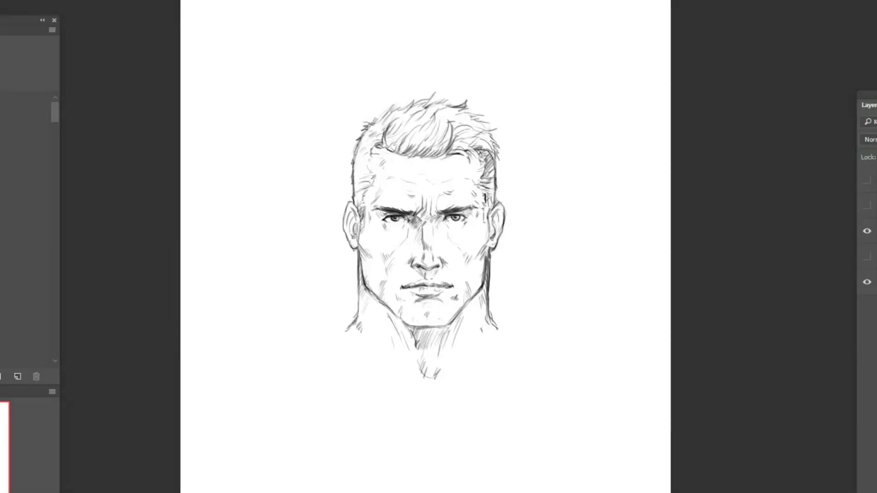
drag(489, 292, 489, 312)
Step: Darken the jaw corners below both ears and add inner fold lines to the ears
drag(360, 246, 365, 252)
drag(489, 244, 483, 254)
drag(497, 213, 494, 219)
drag(351, 211, 356, 219)
drag(349, 211, 354, 220)
Step: Thicken the head outline from the left ear up to the crown with short hair strokes, and strengthen both neck outlines
drag(371, 158, 367, 163)
drag(352, 198, 360, 137)
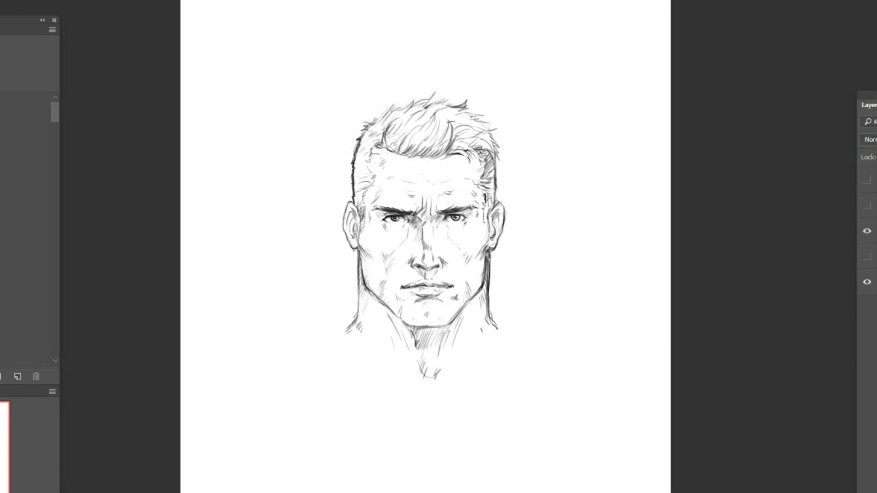
mouse_move(350, 201)
mouse_down()
mouse_move(343, 224)
mouse_move(359, 251)
mouse_move(351, 324)
mouse_up()
drag(359, 138, 399, 109)
mouse_move(495, 166)
mouse_down()
mouse_move(503, 238)
mouse_move(492, 325)
mouse_up()
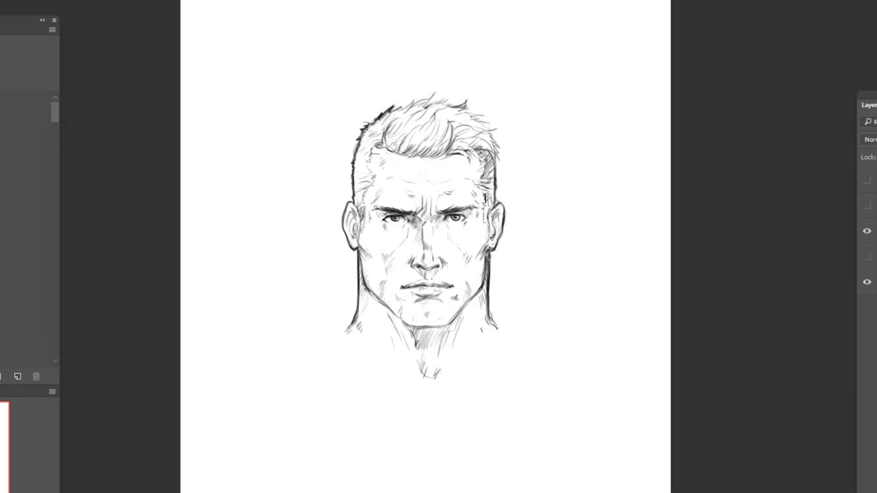
Step: Thicken the jaw and chin contour and darken the throat lines down to the collarbone notch
mouse_move(370, 293)
mouse_down()
mouse_move(408, 326)
mouse_move(424, 328)
mouse_move(444, 327)
mouse_move(429, 319)
mouse_move(468, 304)
mouse_up()
drag(411, 331, 417, 348)
drag(419, 361, 426, 379)
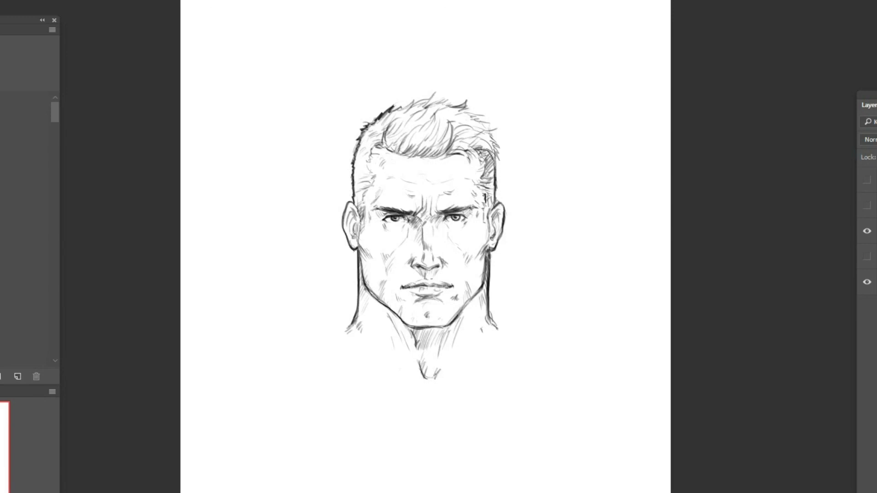
Step: Ink spiky tufts along the upper-left hair outline and darken the strands and lower edge of the fringe
drag(390, 115, 405, 105)
drag(400, 110, 413, 99)
mouse_move(419, 103)
mouse_down()
mouse_move(446, 96)
mouse_move(438, 103)
mouse_up()
mouse_move(381, 138)
mouse_down()
mouse_move(390, 146)
mouse_move(365, 137)
mouse_up()
mouse_move(406, 134)
mouse_down()
mouse_move(391, 149)
mouse_move(405, 153)
mouse_up()
mouse_move(410, 143)
mouse_down()
mouse_move(397, 153)
mouse_move(427, 146)
mouse_up()
drag(439, 127, 429, 156)
mouse_move(452, 135)
mouse_down()
mouse_move(438, 155)
mouse_move(465, 157)
mouse_up()
drag(458, 149, 482, 153)
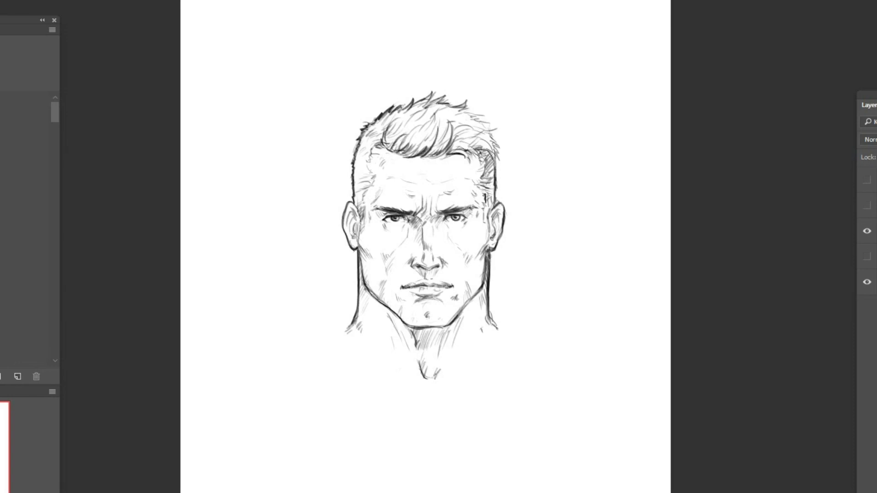
Step: Darken the upper-right hair outline with pointed tufts running down to the right temple
drag(460, 111, 482, 115)
drag(472, 114, 496, 140)
drag(488, 139, 493, 163)
Step: Deepen the inner shadows of both ears and the shadow under the lower lip
drag(501, 209, 495, 232)
drag(496, 224, 494, 239)
drag(496, 220, 495, 236)
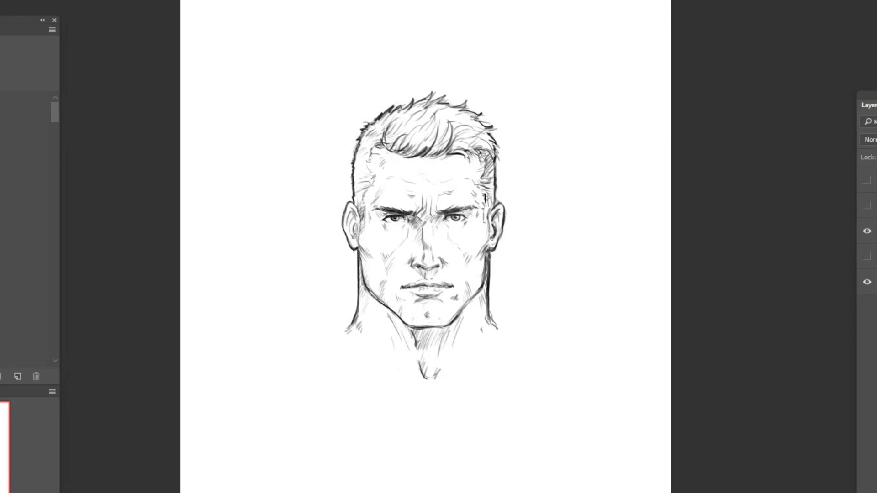
drag(354, 223, 352, 234)
drag(420, 298, 430, 297)
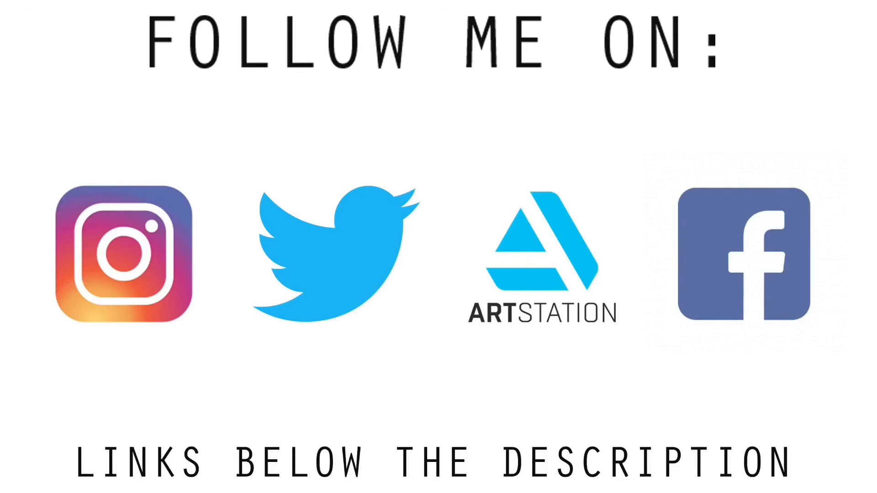